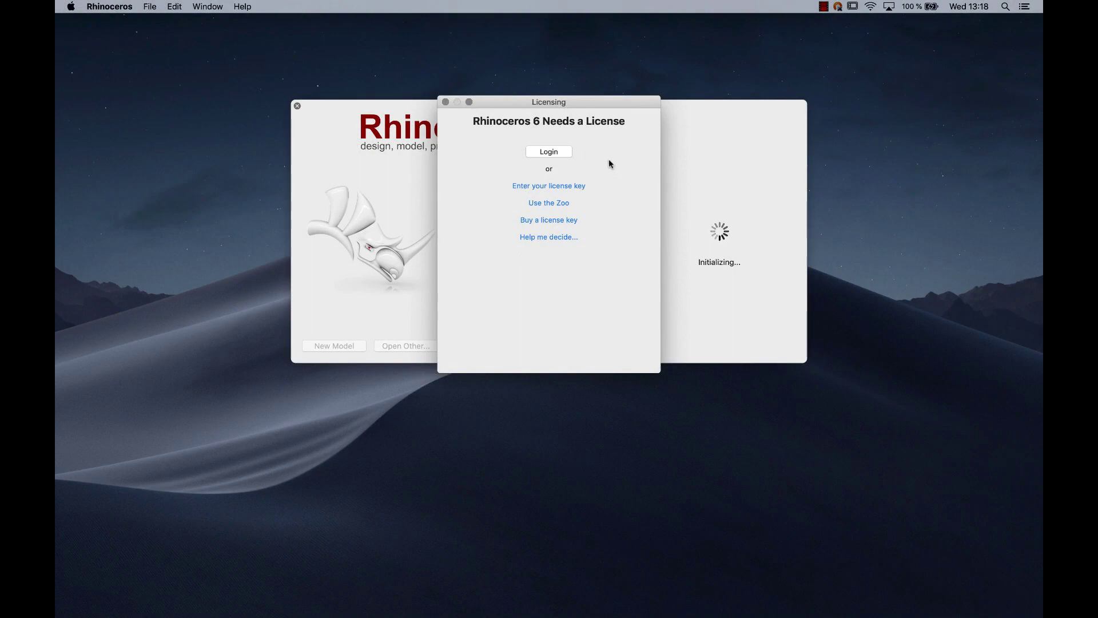
- Choose Login in the 'Rhinoceros 6 Needs a License' dialog to license through a Rhino account
{"action": "left_click", "coordinate": [555, 153]}
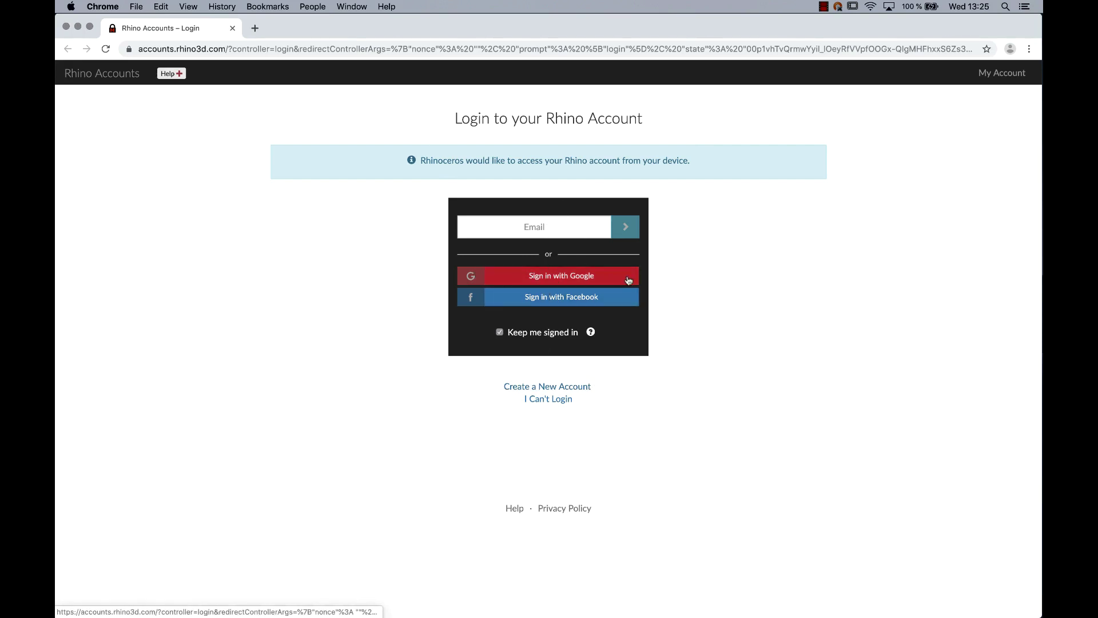
- Sign in to Rhino Accounts with Google, entering the account e-mail and password
{"action": "left_click", "coordinate": [597, 278]}
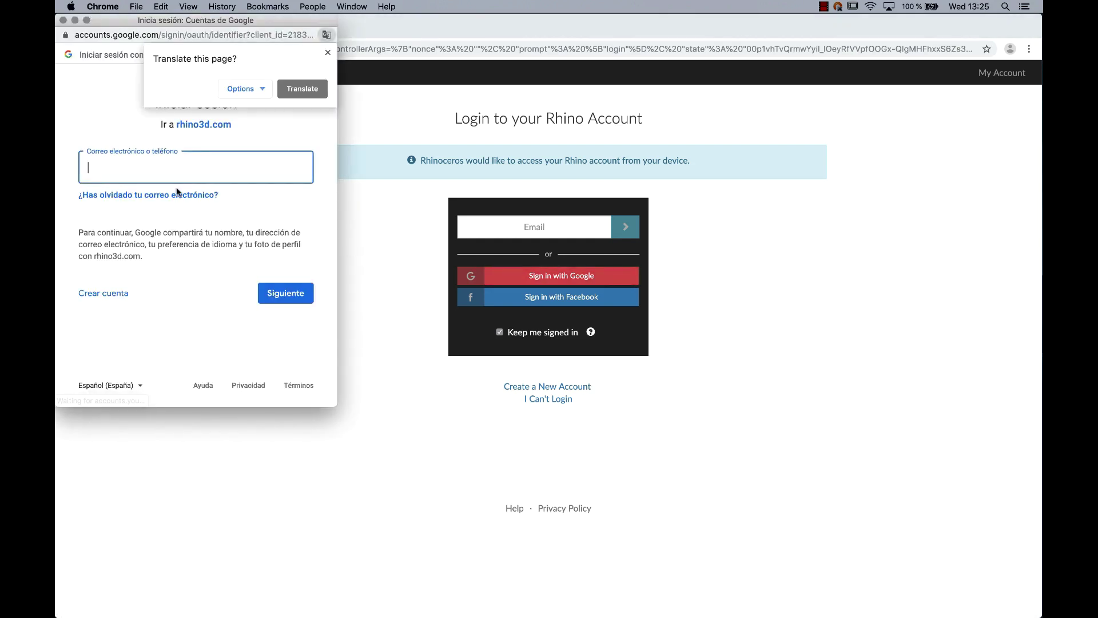
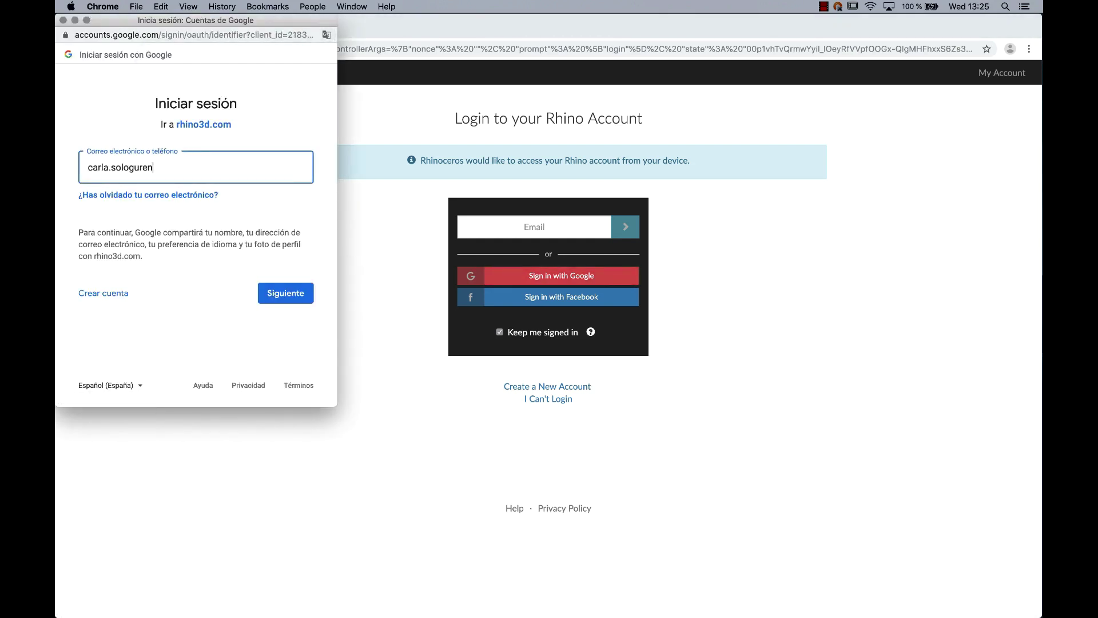
{"action": "key", "text": "Return"}
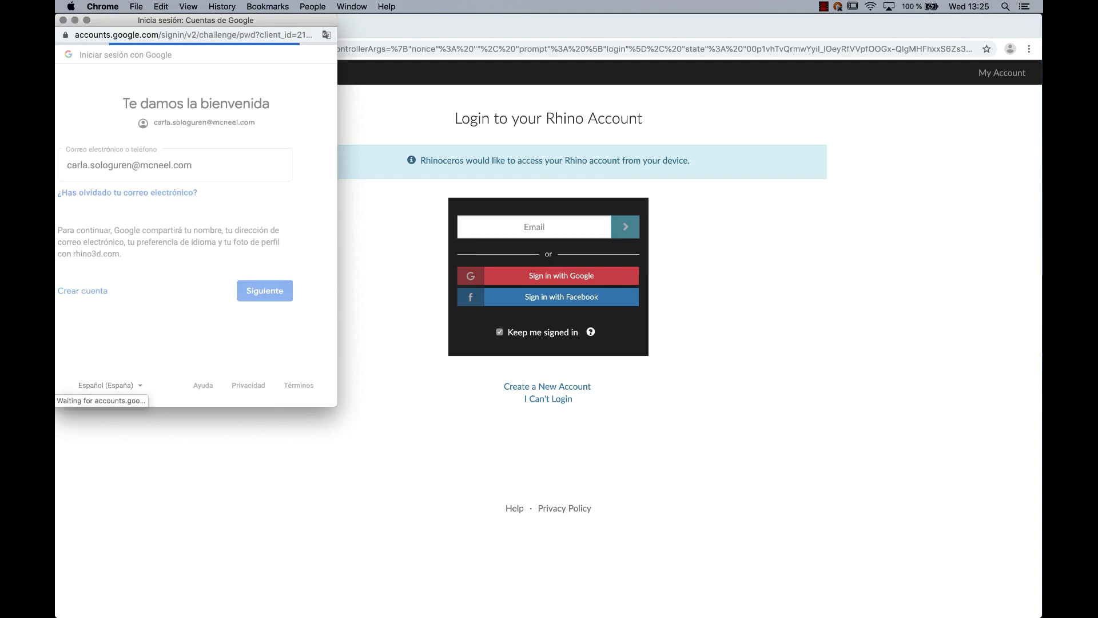
{"action": "type", "text": "•••••••••••••••"}
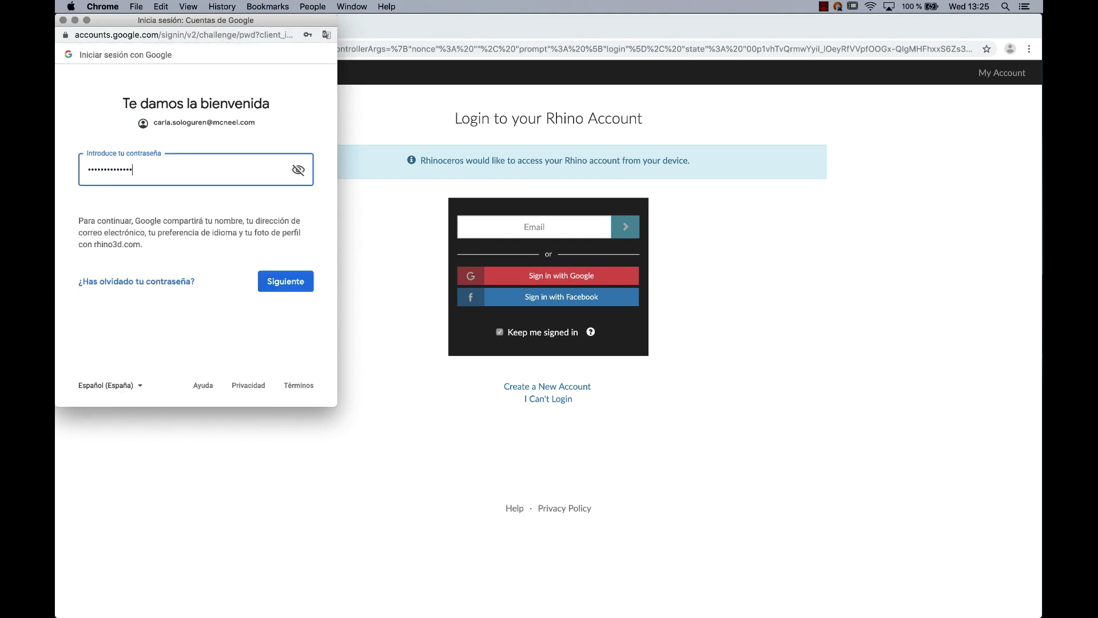
{"action": "key", "text": "Return"}
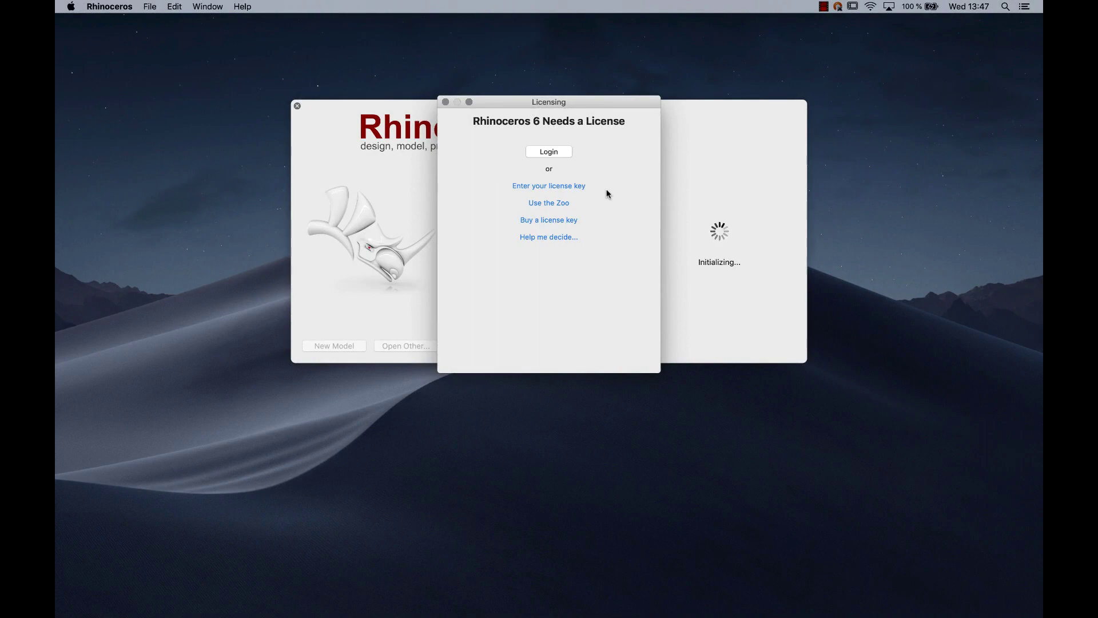
- Switch to license-key licensing, paste the license key into the field, and continue
{"action": "left_click", "coordinate": [574, 188]}
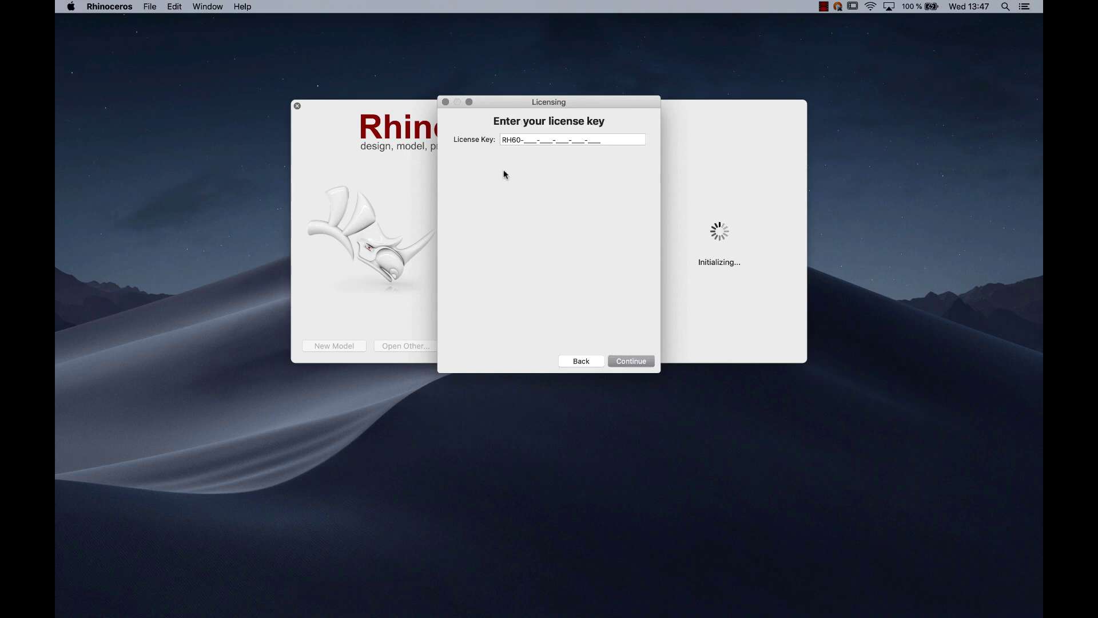
{"action": "right_click", "coordinate": [502, 139]}
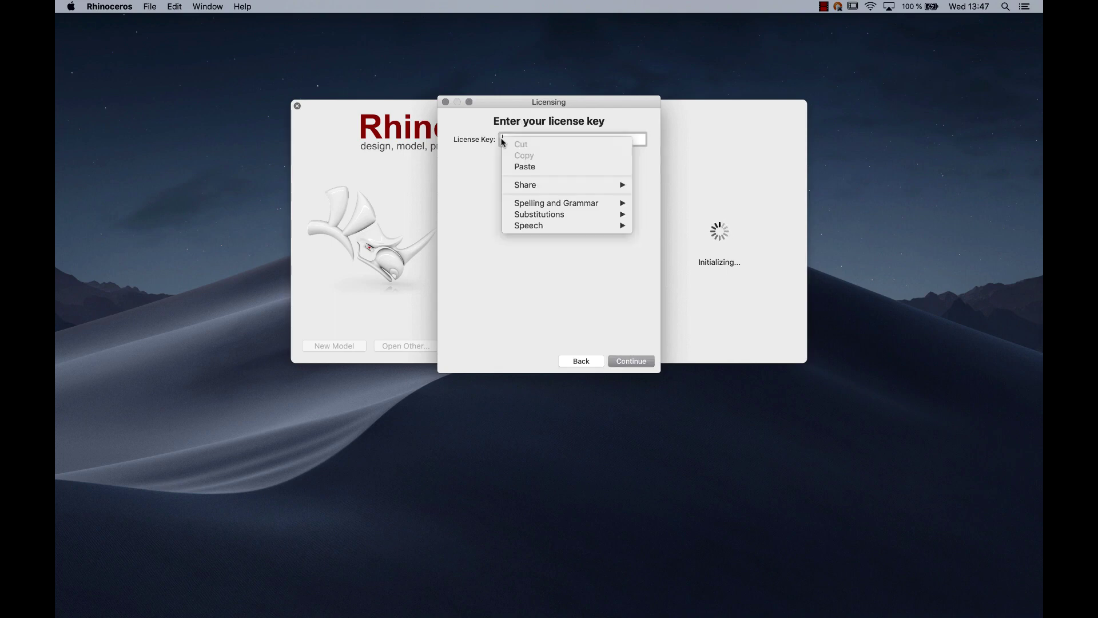
{"action": "left_click", "coordinate": [518, 166]}
{"action": "left_click", "coordinate": [640, 365]}
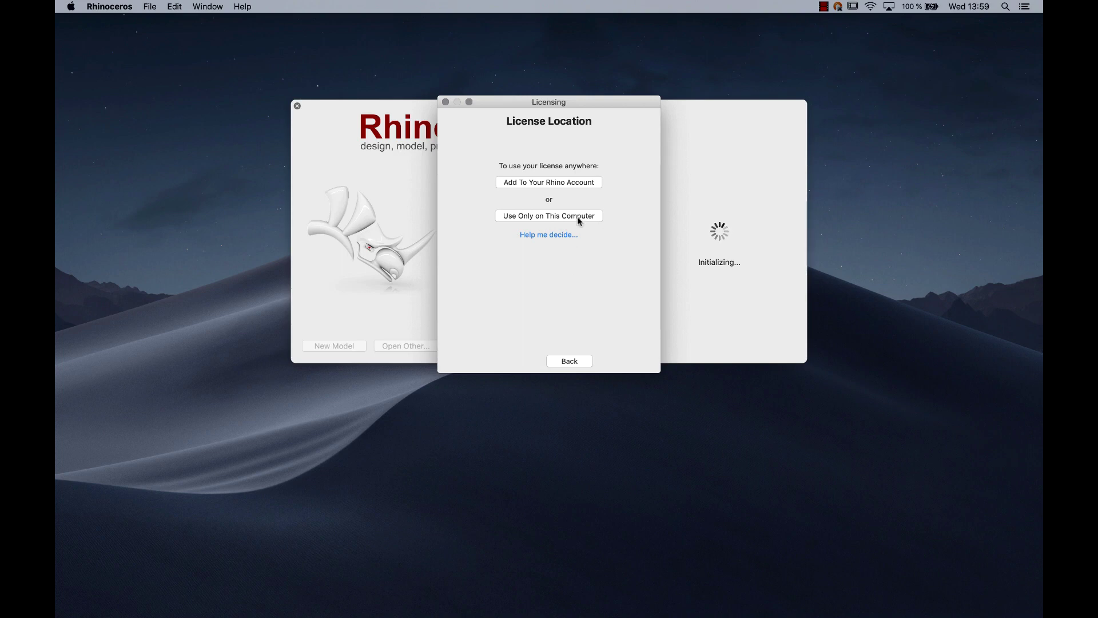
- Confirm 'Use Only on This Computer', enter and confirm the contact e-mail, then continue
{"action": "left_click", "coordinate": [577, 216]}
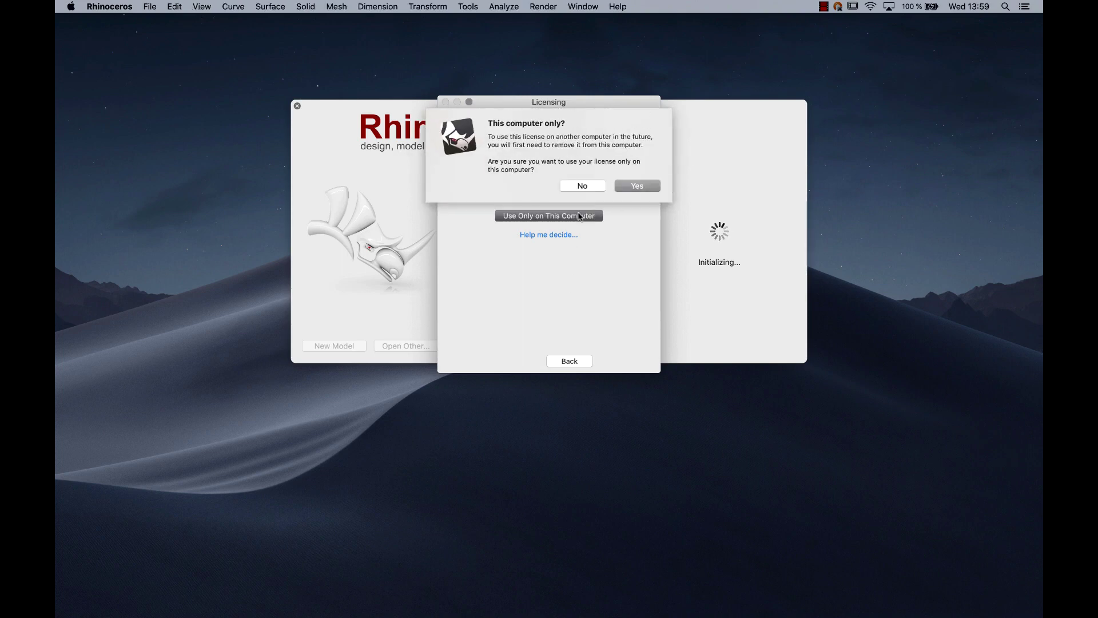
{"action": "left_click", "coordinate": [647, 188]}
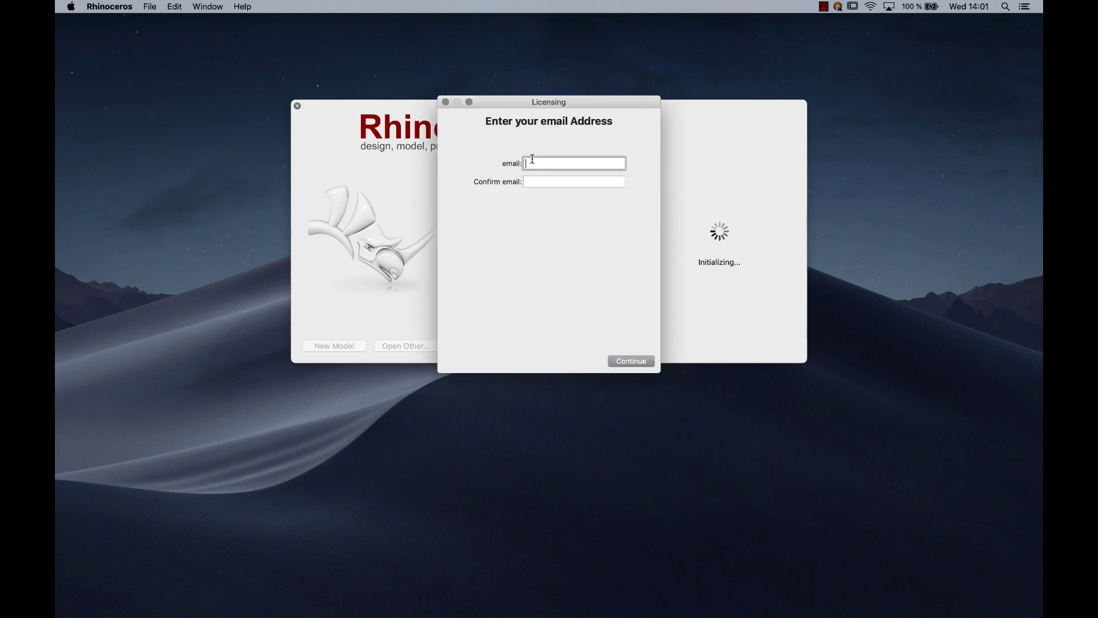
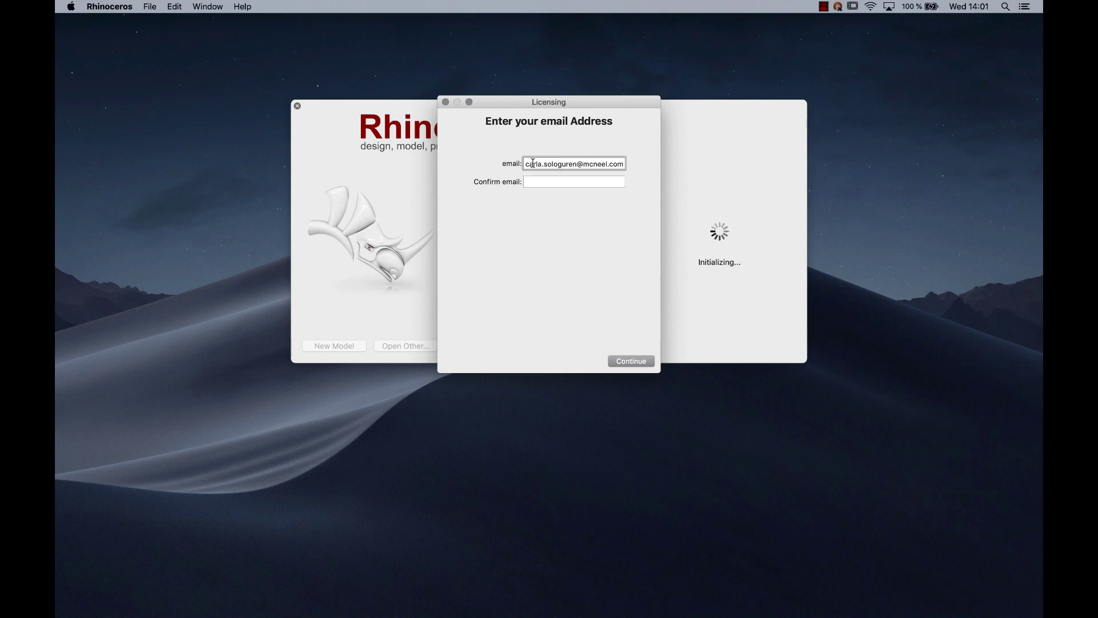
{"action": "key", "text": "Tab"}
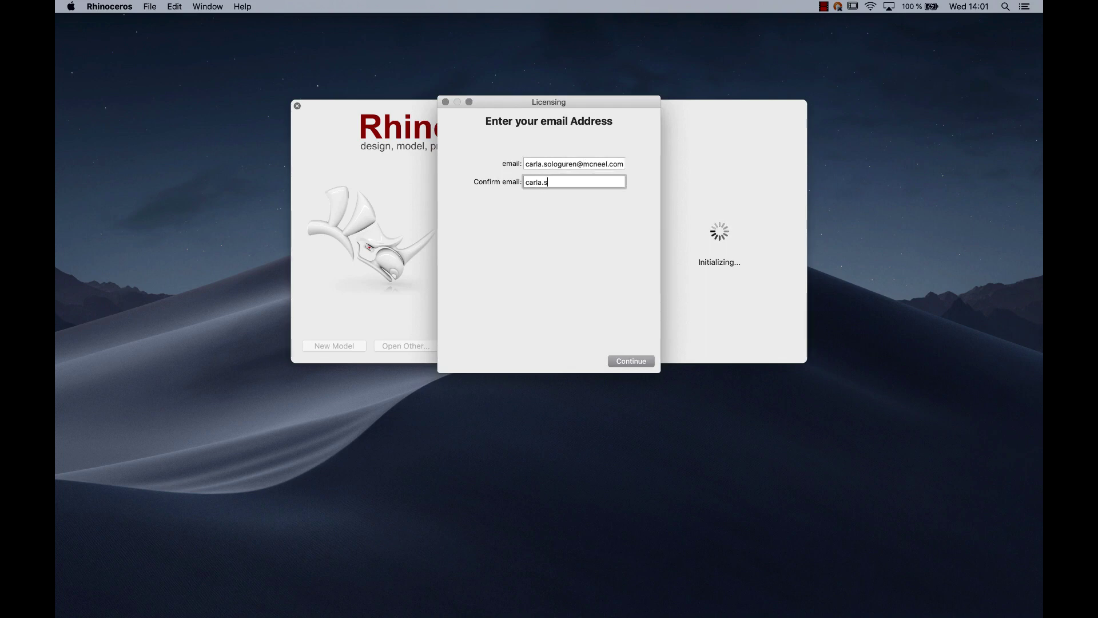
{"action": "left_click", "coordinate": [630, 361]}
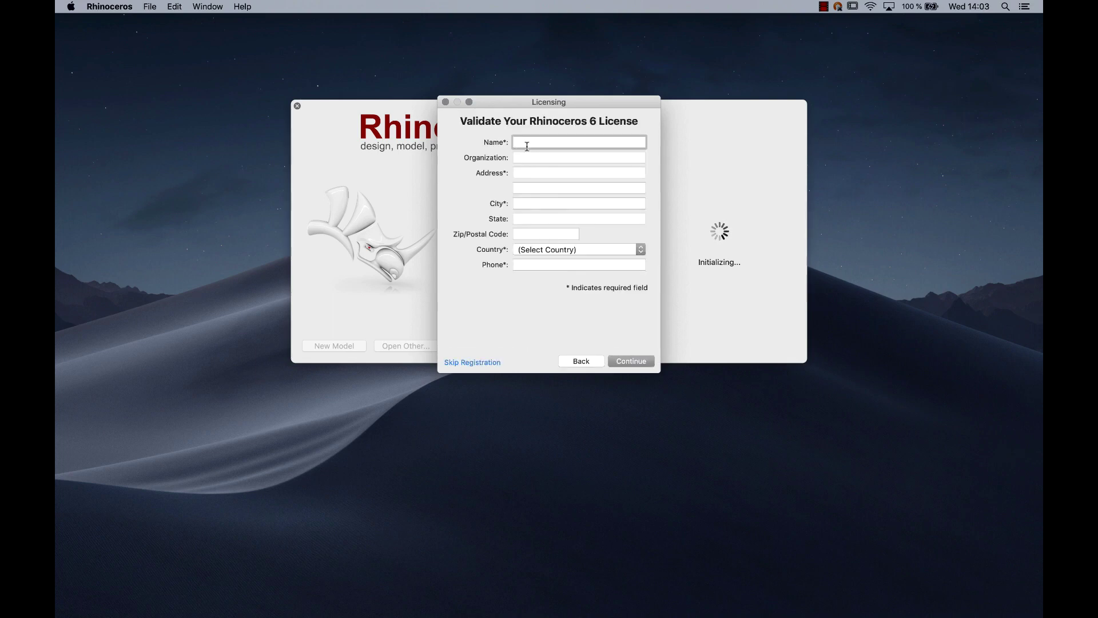
- Fill in the registration name, organization, street address, city, state and postal code fields
{"action": "key", "text": "Tab"}
{"action": "type", "text": "McNeel"}
{"action": "key", "text": "Tab"}
{"action": "type", "text": "Roger de Flor"}
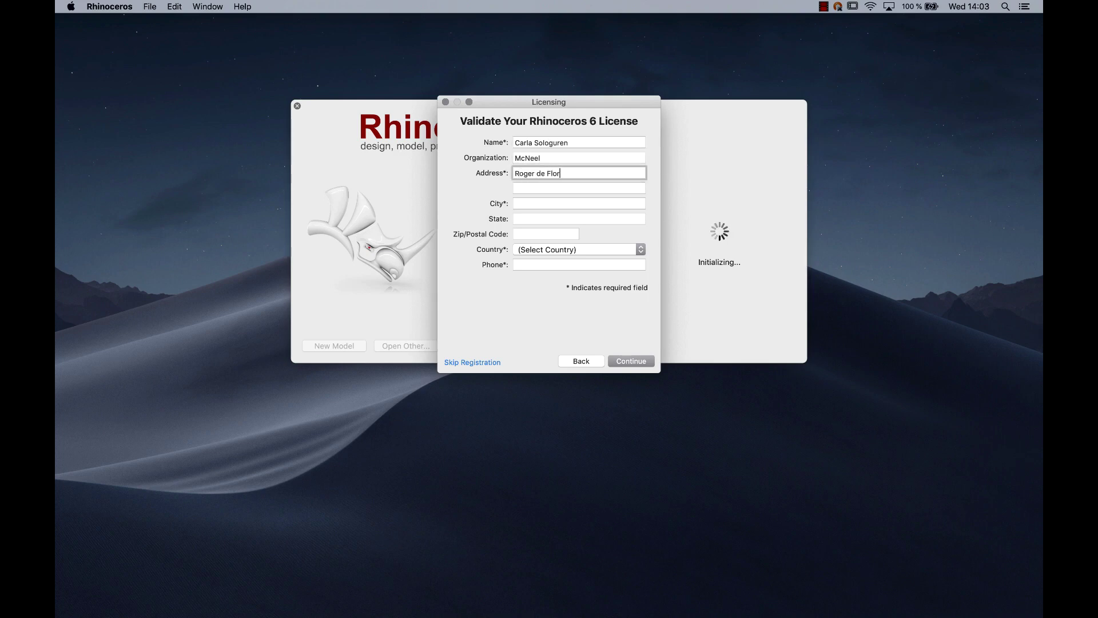
{"action": "type", "text": " 32-34"}
{"action": "key", "text": "Tab"}
{"action": "key", "text": "Tab"}
{"action": "type", "text": "Barcelona"}
{"action": "key", "text": "Tab"}
{"action": "type", "text": "Barcelona"}
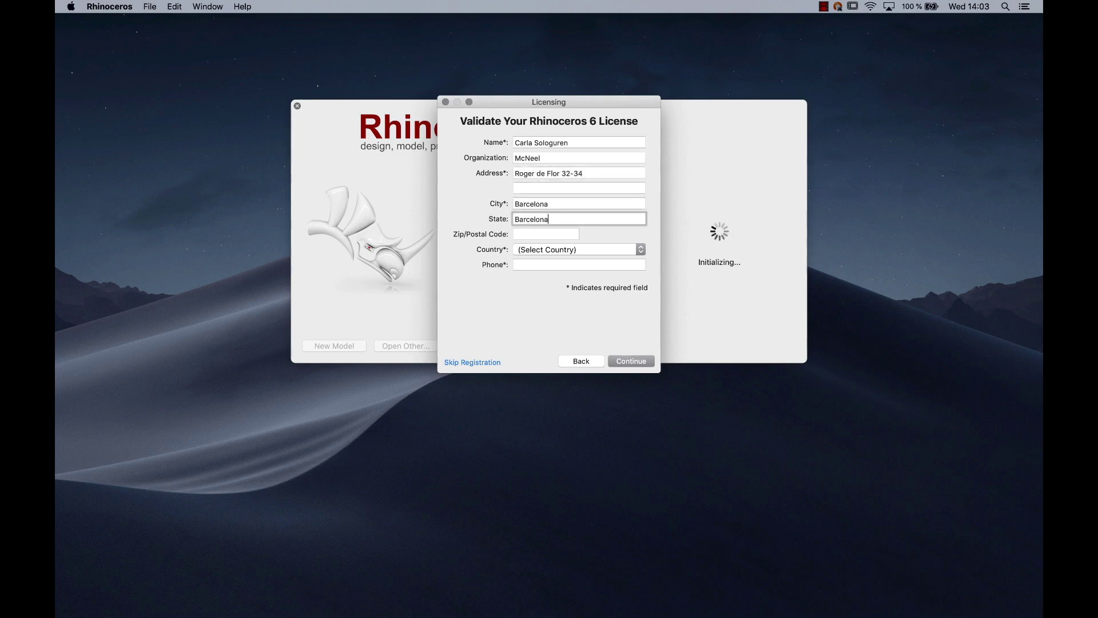
{"action": "key", "text": "Tab"}
{"action": "type", "text": "08018"}
- Set Country to Spain, enter the phone number, and continue through the About You pages
{"action": "left_click", "coordinate": [578, 249]}
{"action": "scroll", "coordinate": [596, 540], "scroll_direction": "down", "scroll_amount": 15}
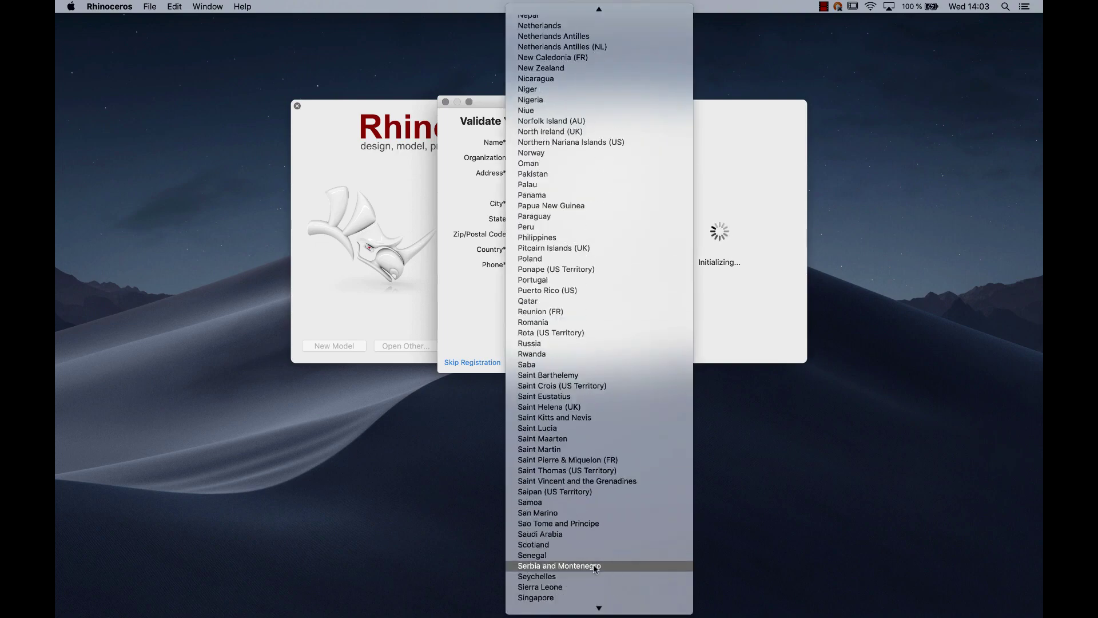
{"action": "scroll", "coordinate": [593, 564], "scroll_direction": "down", "scroll_amount": 5}
{"action": "left_click", "coordinate": [590, 482]}
{"action": "key", "text": "Tab"}
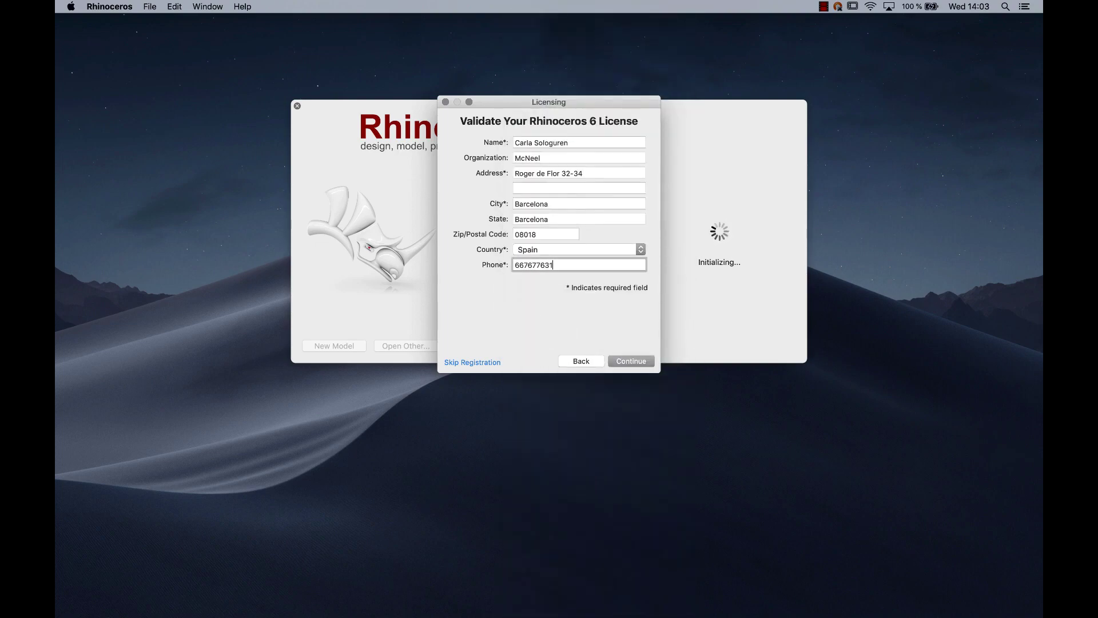
{"action": "left_click", "coordinate": [631, 361]}
{"action": "left_click", "coordinate": [632, 361]}
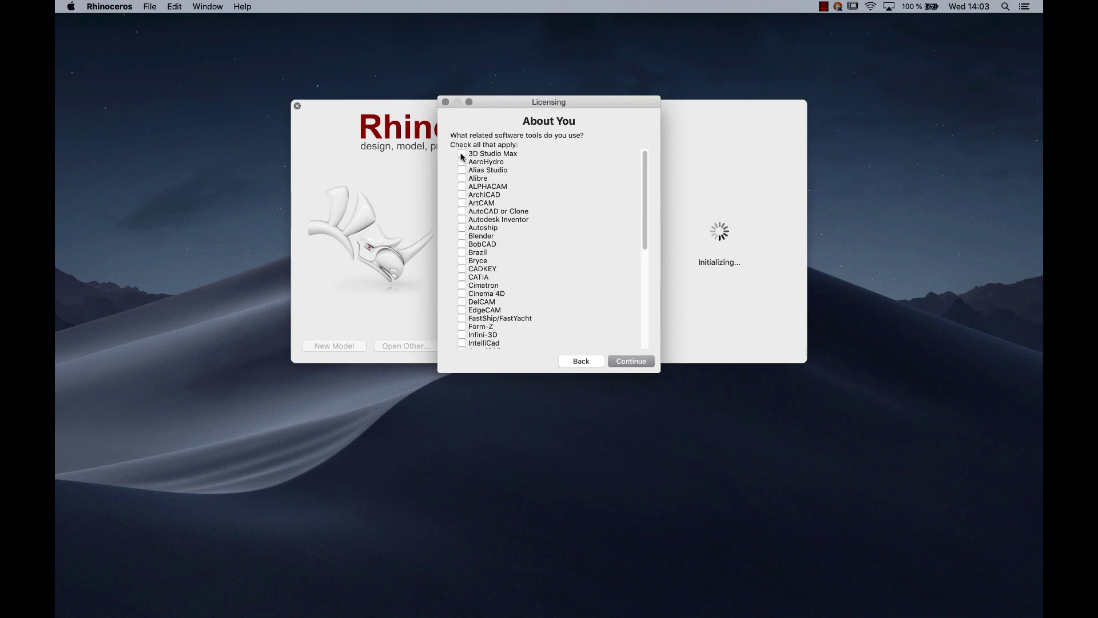
{"action": "left_click", "coordinate": [629, 360]}
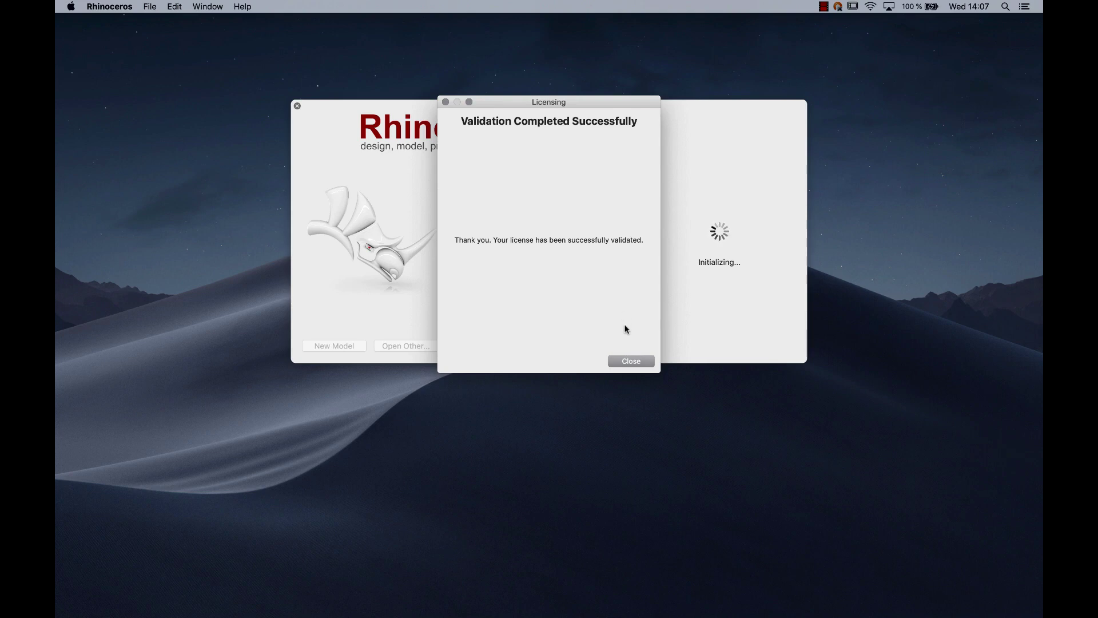
- Close the validation message, choose Use the Zoo, and select automatic Zoo server detection
{"action": "left_click", "coordinate": [625, 361]}
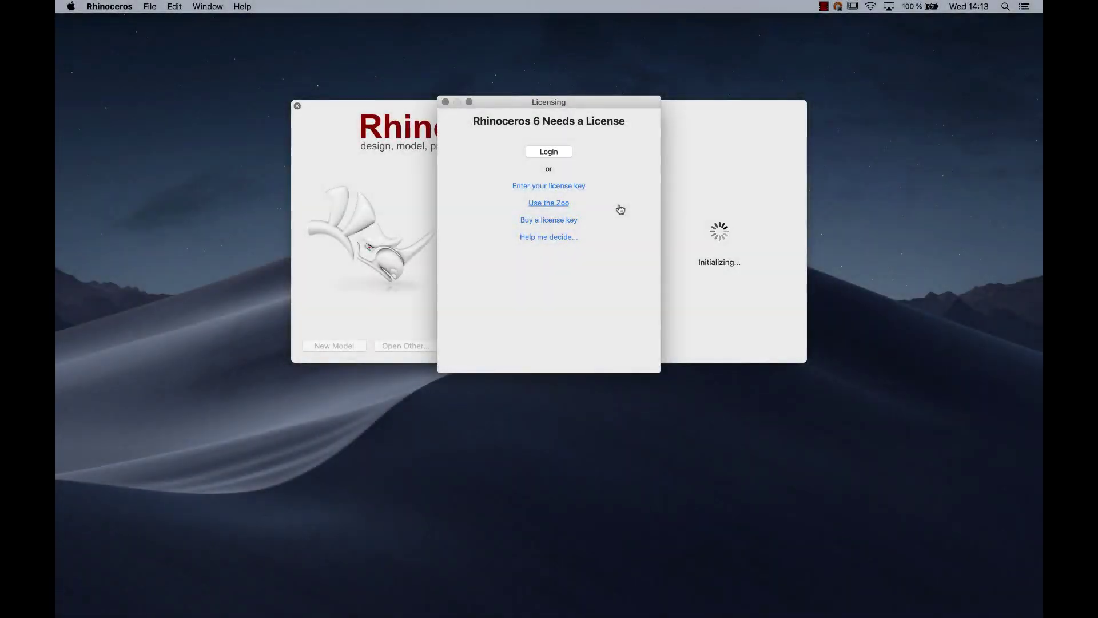
{"action": "left_click", "coordinate": [555, 204]}
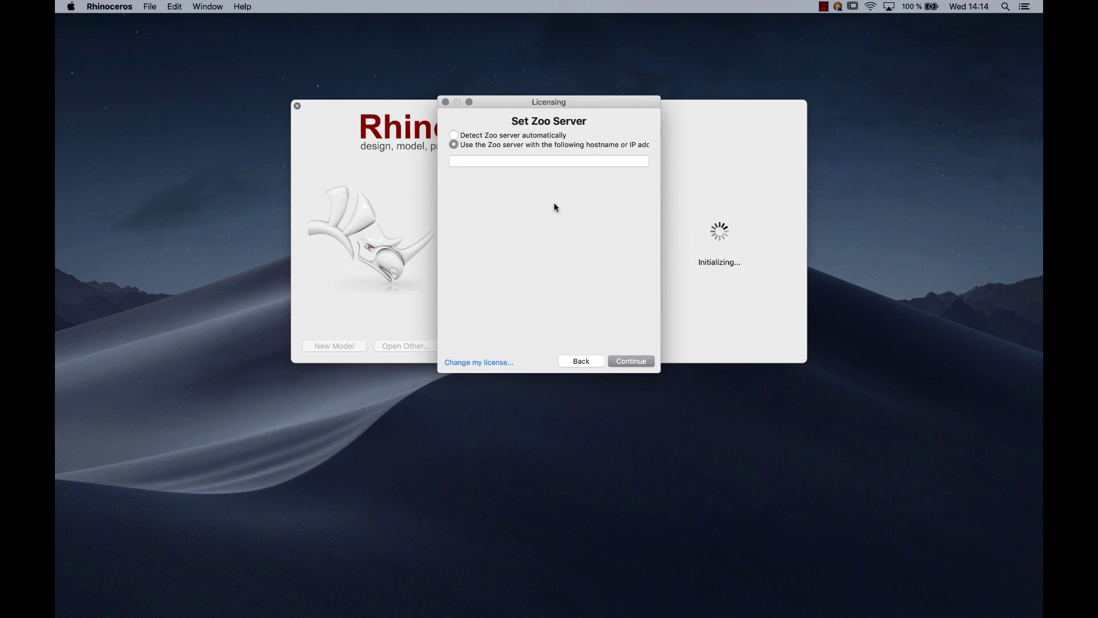
{"action": "left_click", "coordinate": [453, 135]}
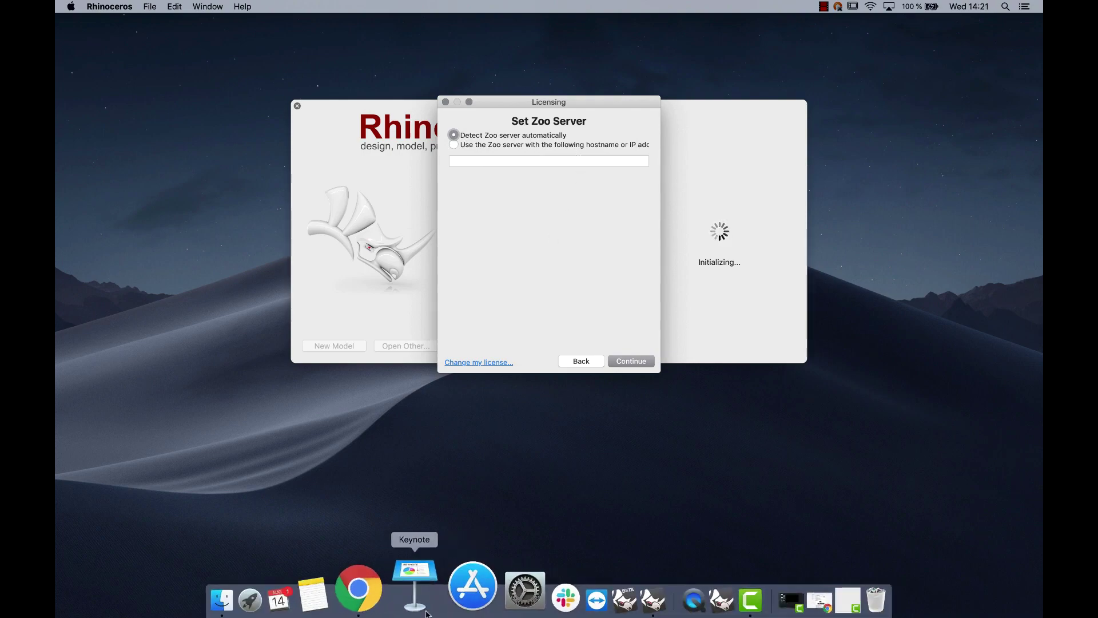
- In Chrome, view the Zoo System Requirements, return to the Zoo License Manager page, and download the Zoo
{"action": "left_click", "coordinate": [410, 585]}
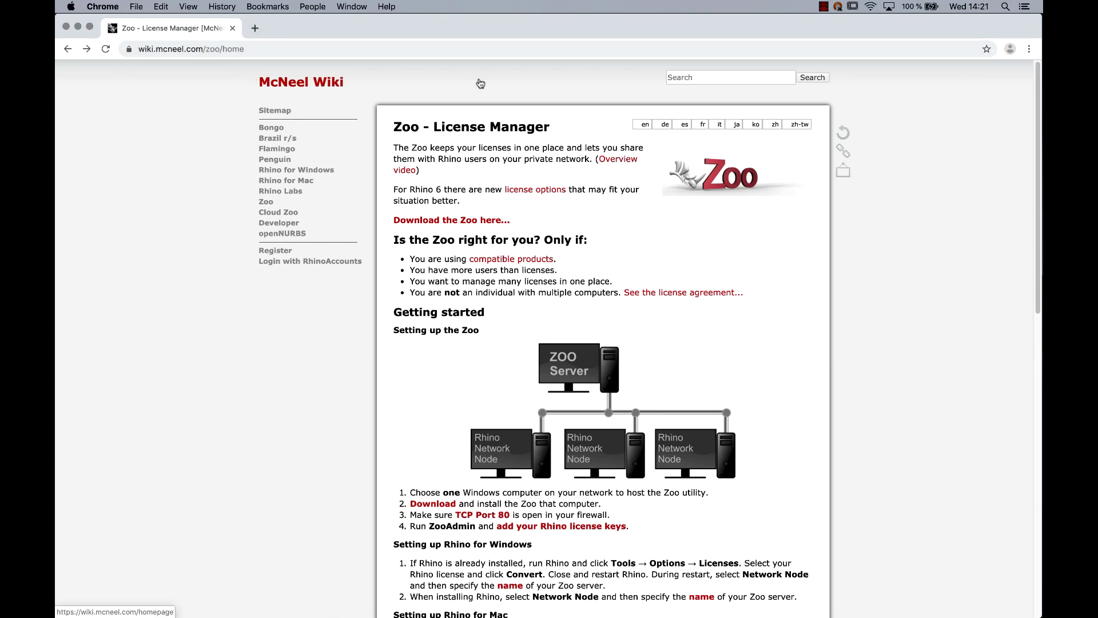
{"action": "scroll", "coordinate": [680, 321], "scroll_direction": "down", "scroll_amount": 10}
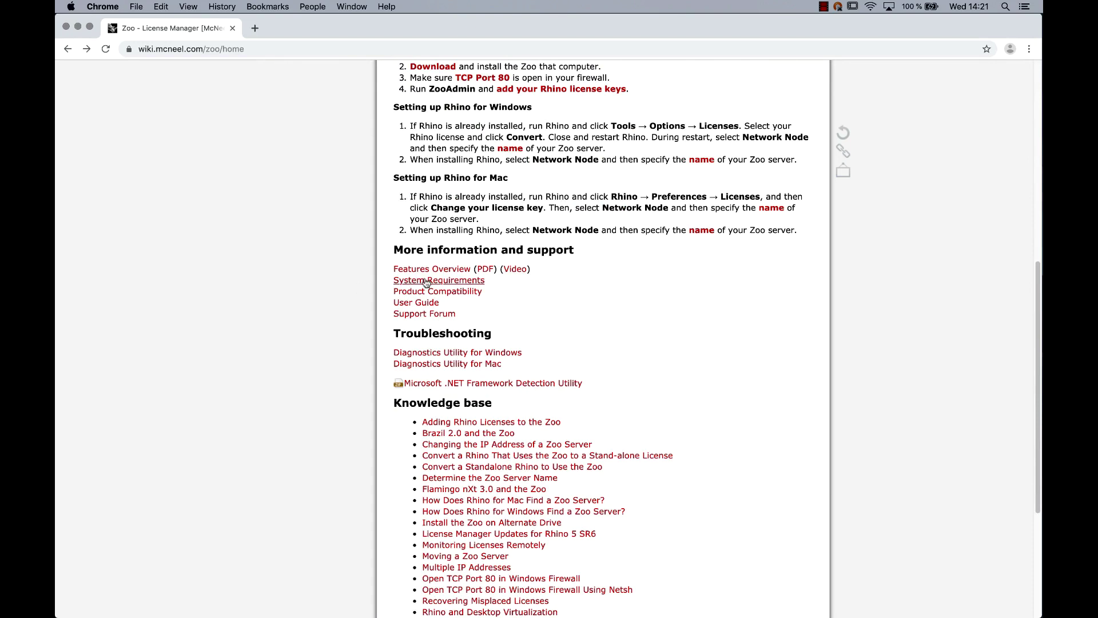
{"action": "left_click", "coordinate": [469, 281]}
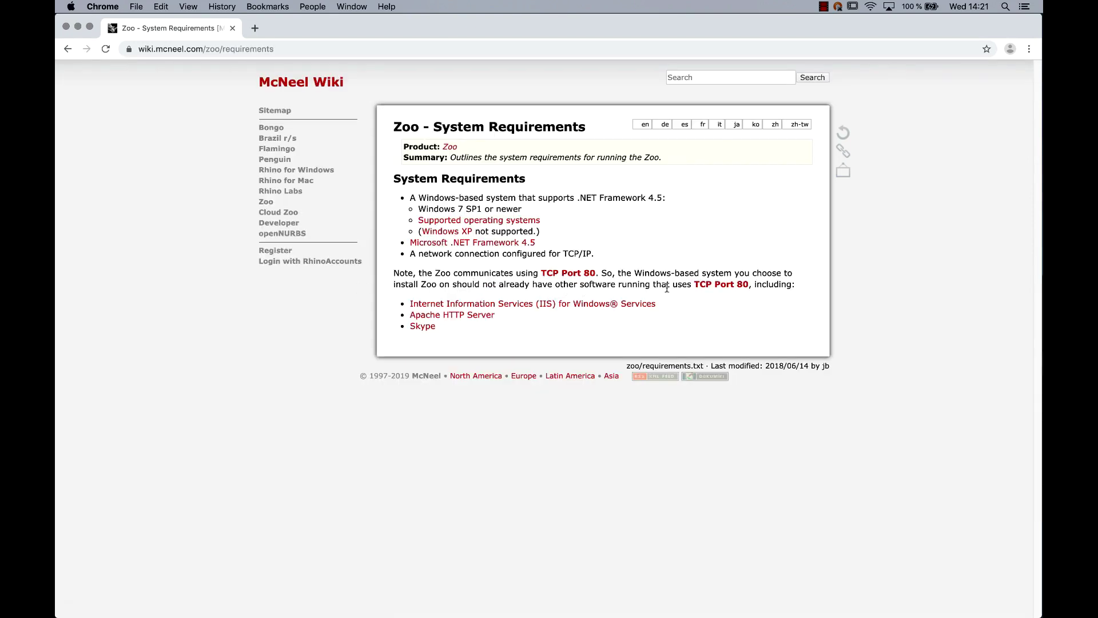
{"action": "left_click", "coordinate": [68, 49]}
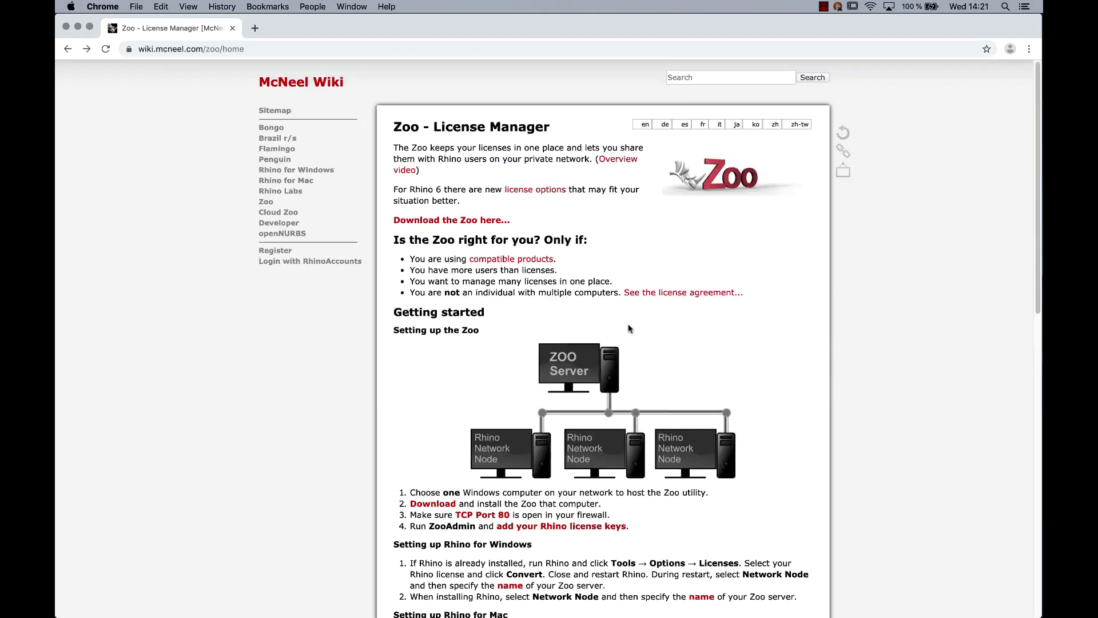
{"action": "left_click", "coordinate": [469, 223]}
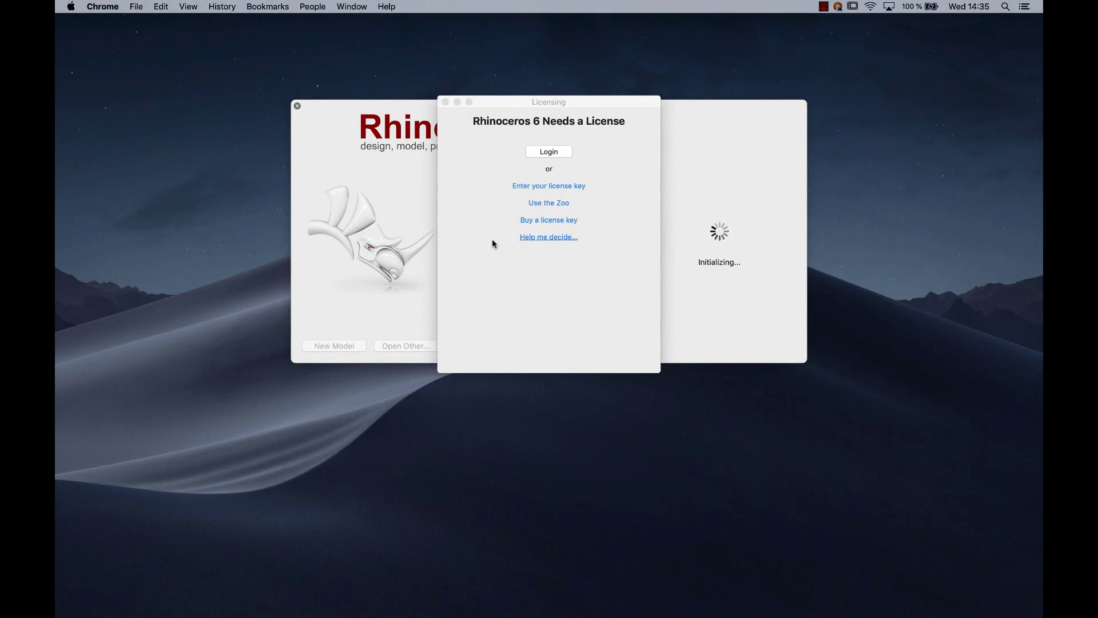
- Open the 'Help me decide...' Install Wizard guide in Chrome, then return to Rhinoceros 6
{"action": "left_click", "coordinate": [551, 238]}
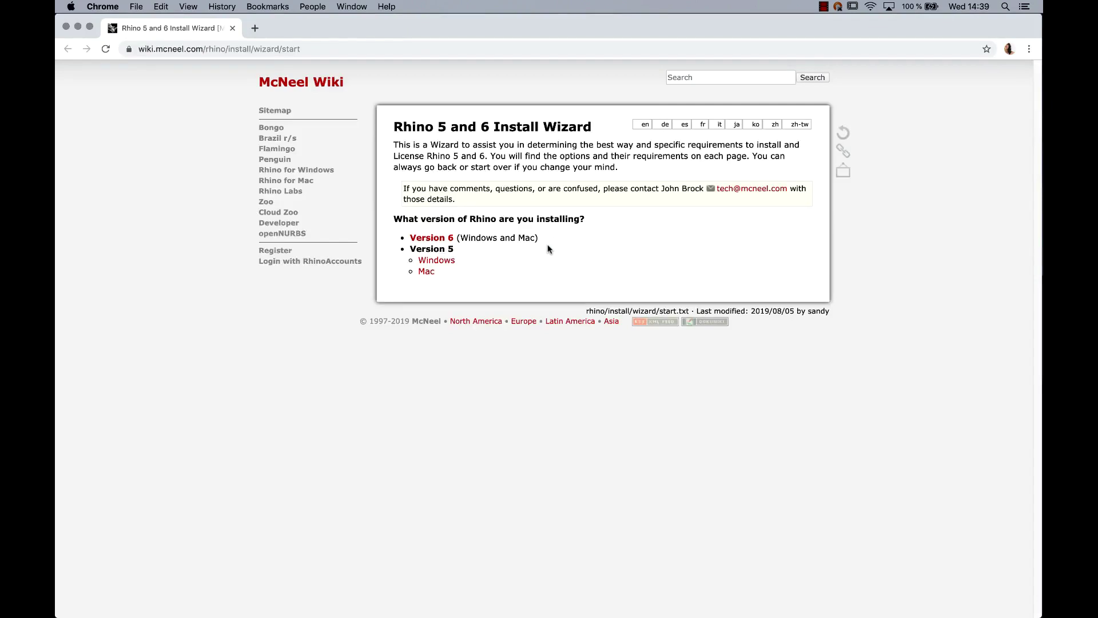
{"action": "mouse_move", "coordinate": [526, 606]}
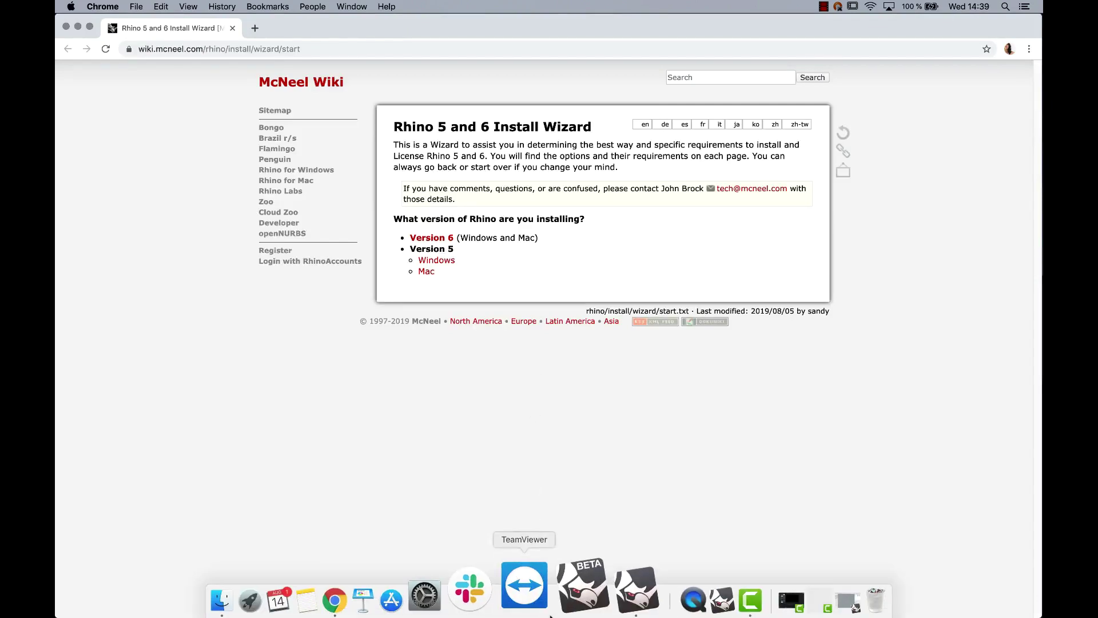
{"action": "left_click", "coordinate": [593, 605]}
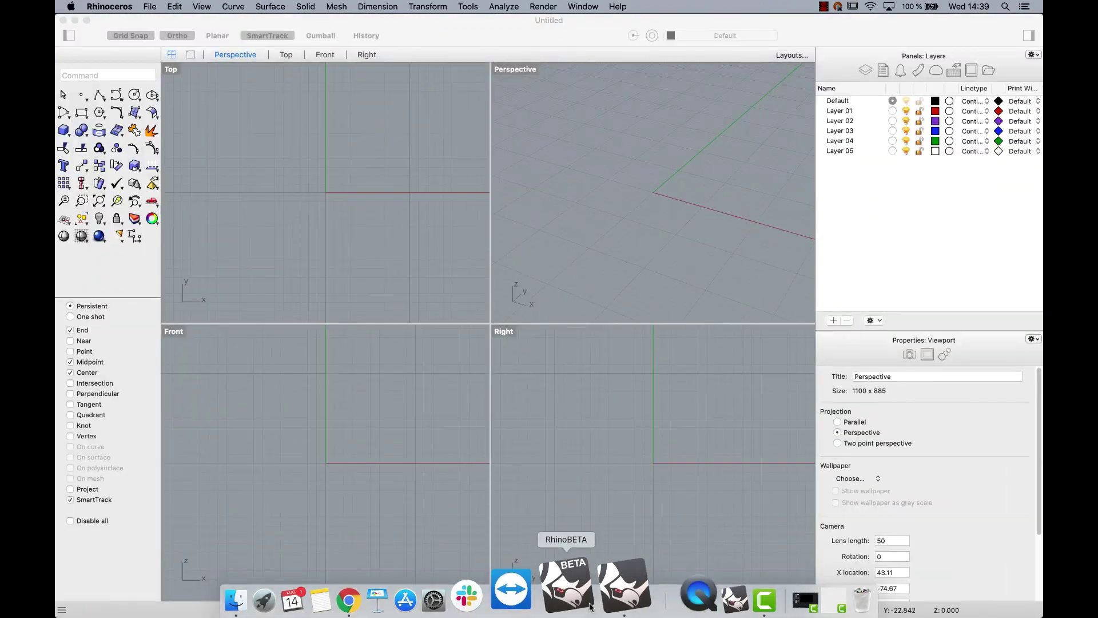
- Open Preferences > Licenses to see the Not For Resale Lab license and choose Change your license key
{"action": "left_click", "coordinate": [109, 6]}
{"action": "left_click", "coordinate": [117, 50]}
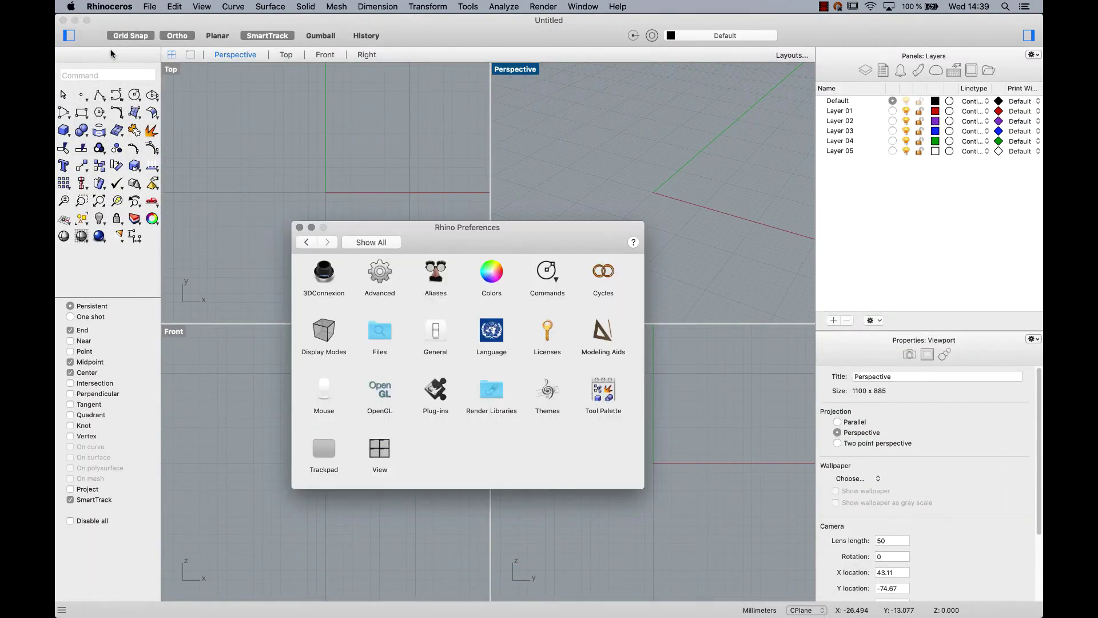
{"action": "left_click", "coordinate": [547, 333]}
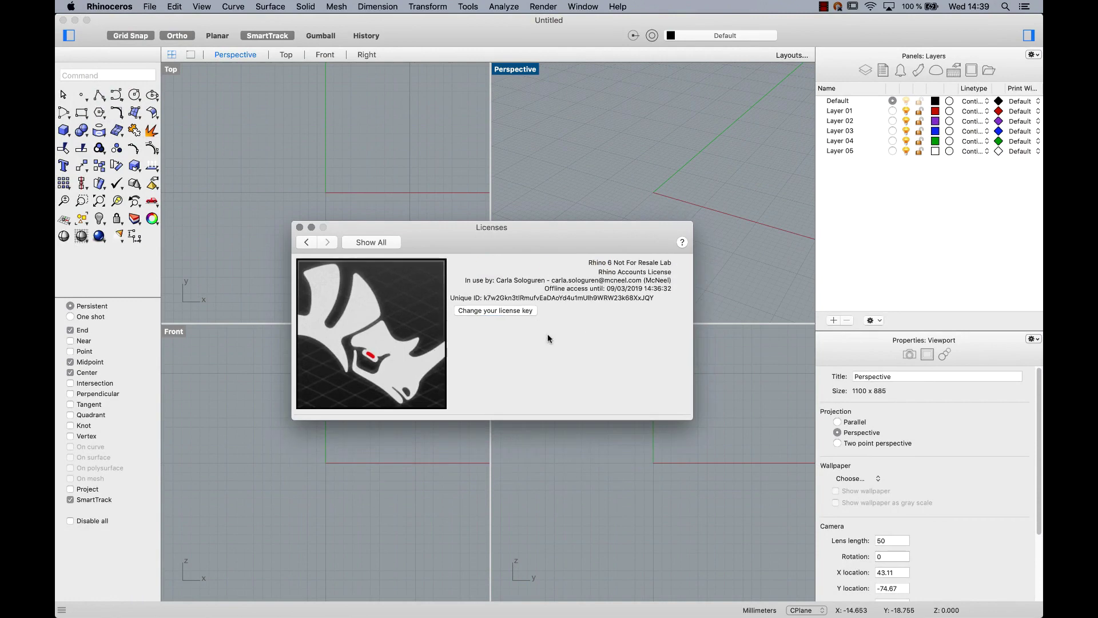
{"action": "left_click", "coordinate": [490, 311]}
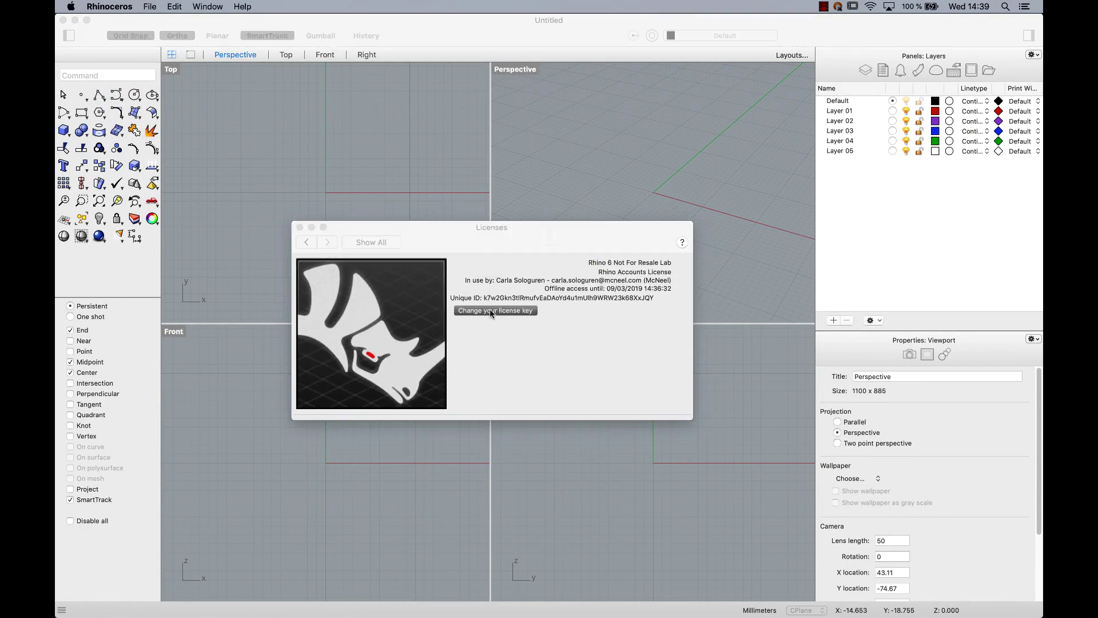